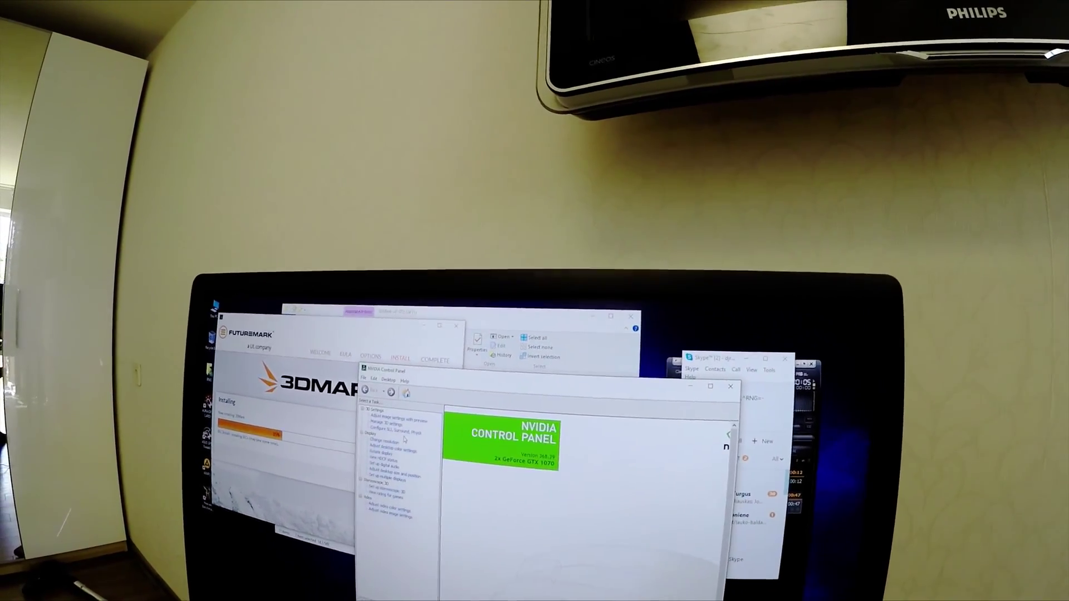
Turn on SLI with Maximize 3D performance for both GTX 1070s, then close NVIDIA Control Panel
{"action": "left_click", "coordinate": [376, 425]}
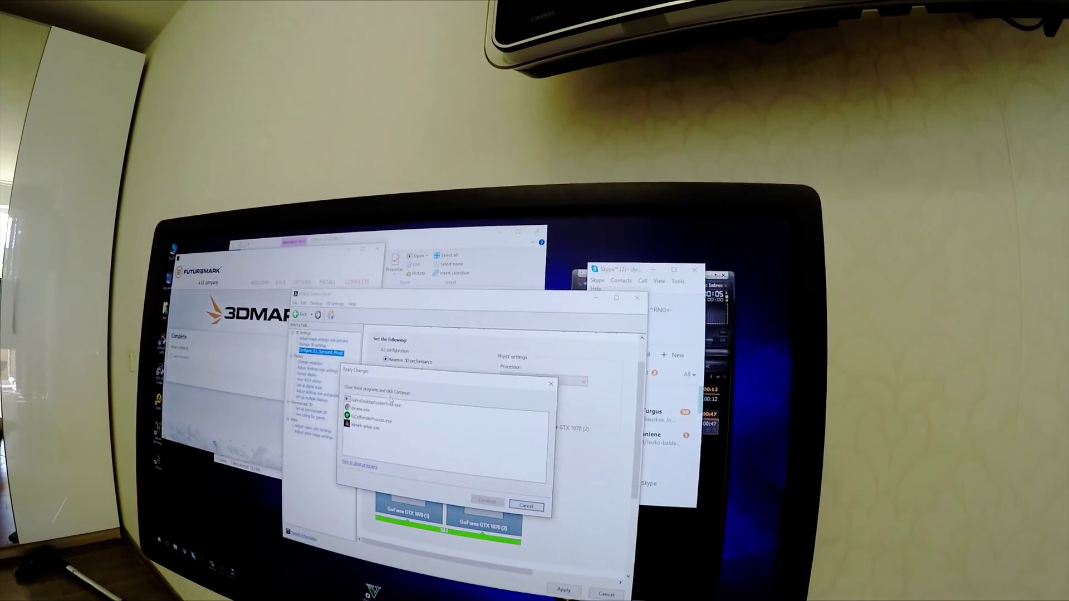
{"action": "key", "text": "alt+Tab"}
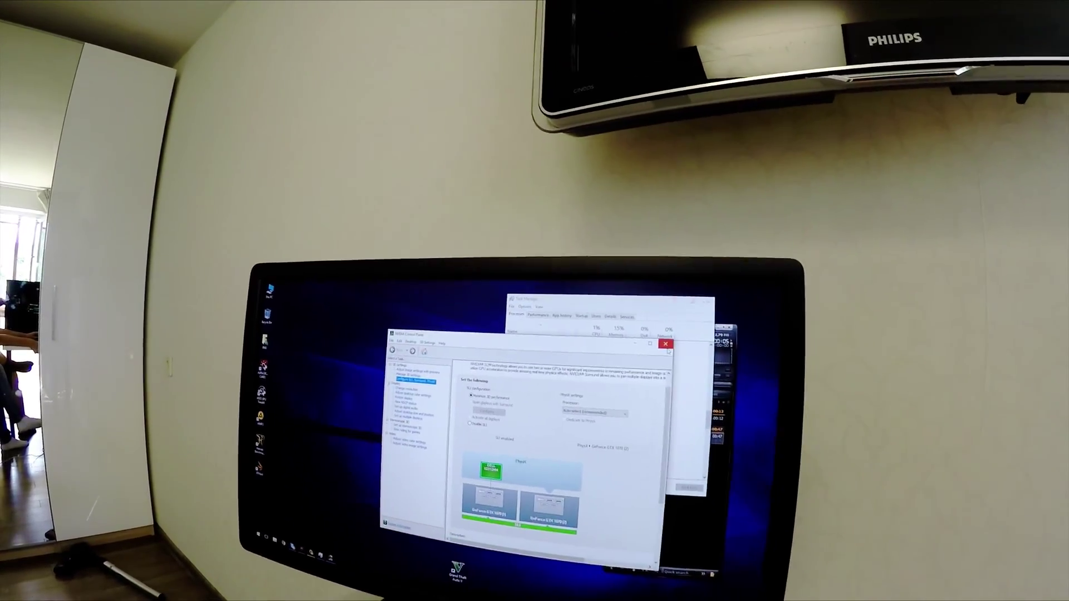
{"action": "left_click", "coordinate": [665, 343]}
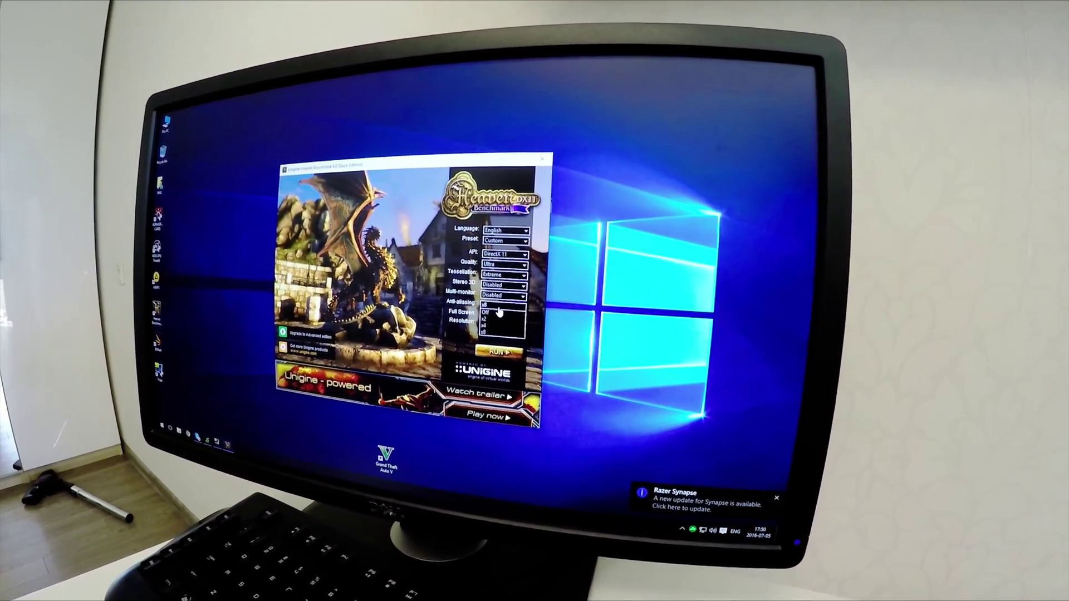
Choose an anti-aliasing level for the Ultra, Extreme-tessellation 1920x1080 test and start the run
{"action": "left_click", "coordinate": [501, 309]}
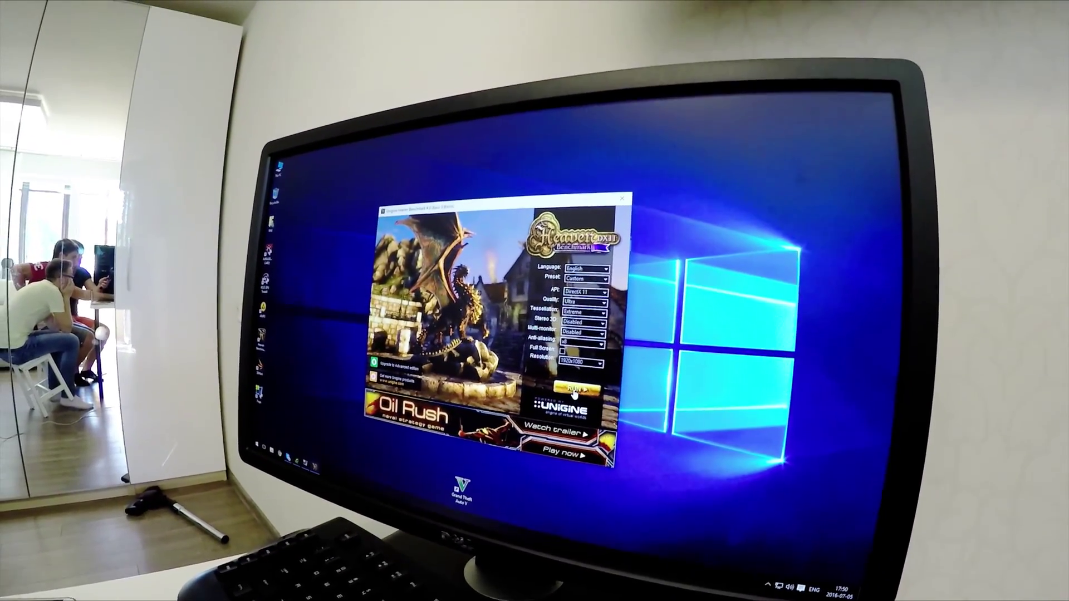
{"action": "left_click", "coordinate": [548, 378]}
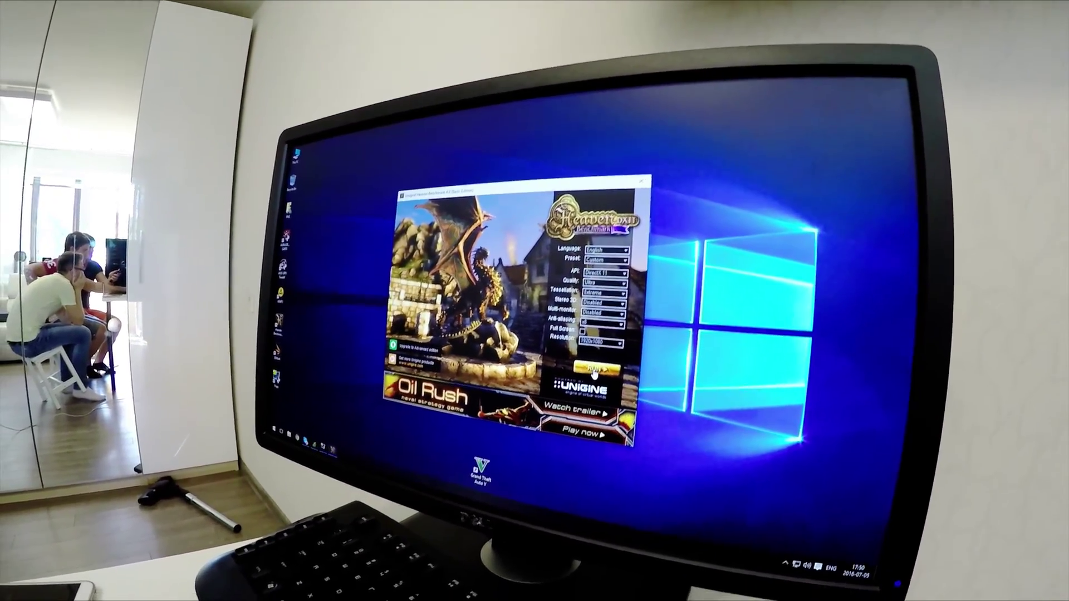